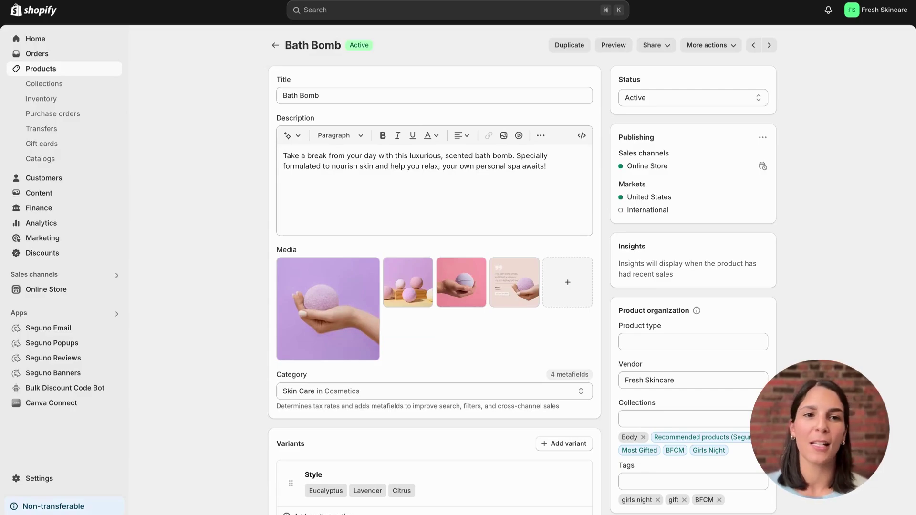
# Add Page 1 of the Bath Bomb_Eucalyptus Canva design to the Bath Bomb product media.
pyautogui.click(730, 45)
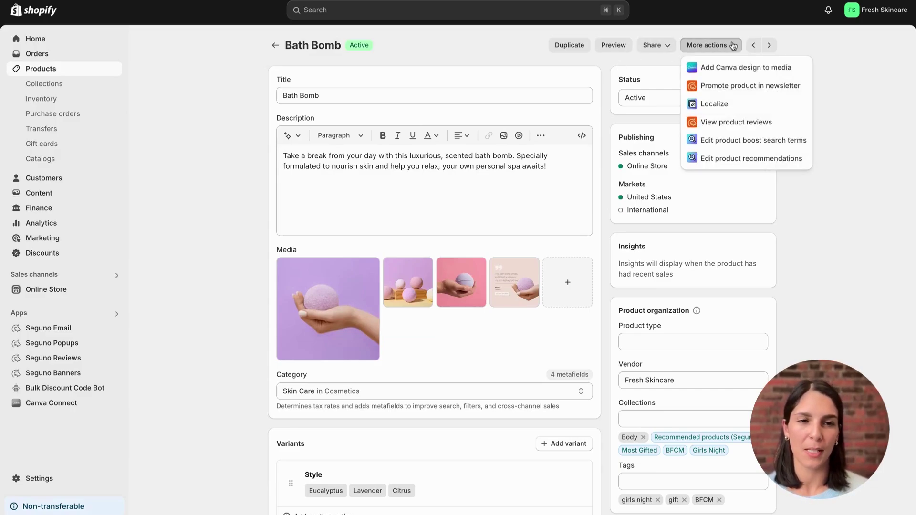
pyautogui.click(741, 68)
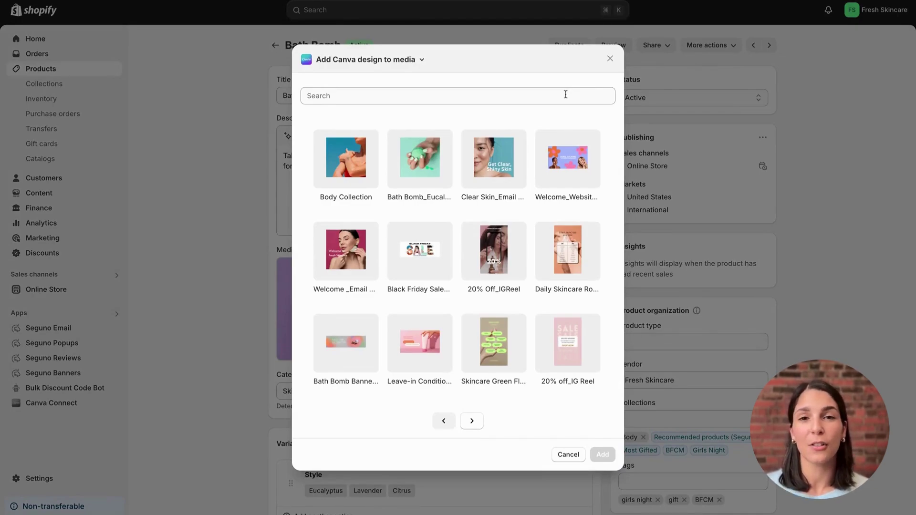
pyautogui.click(419, 159)
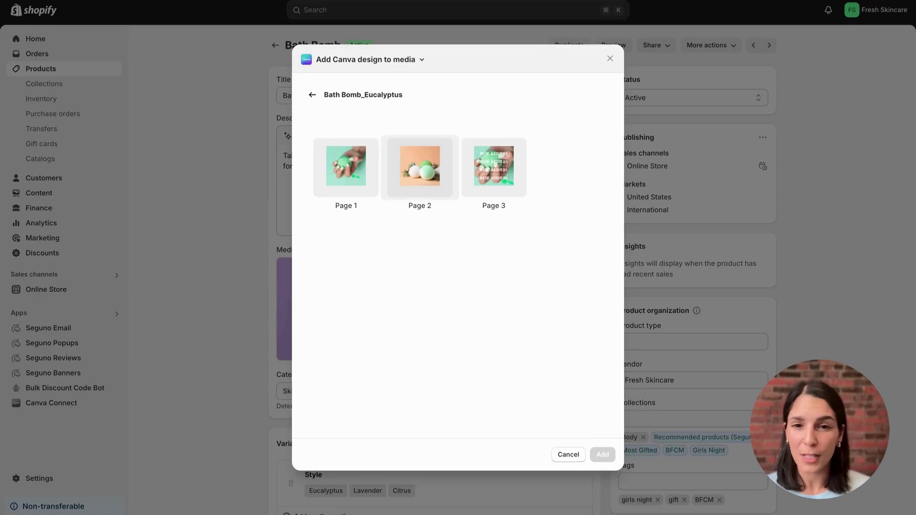
pyautogui.click(358, 167)
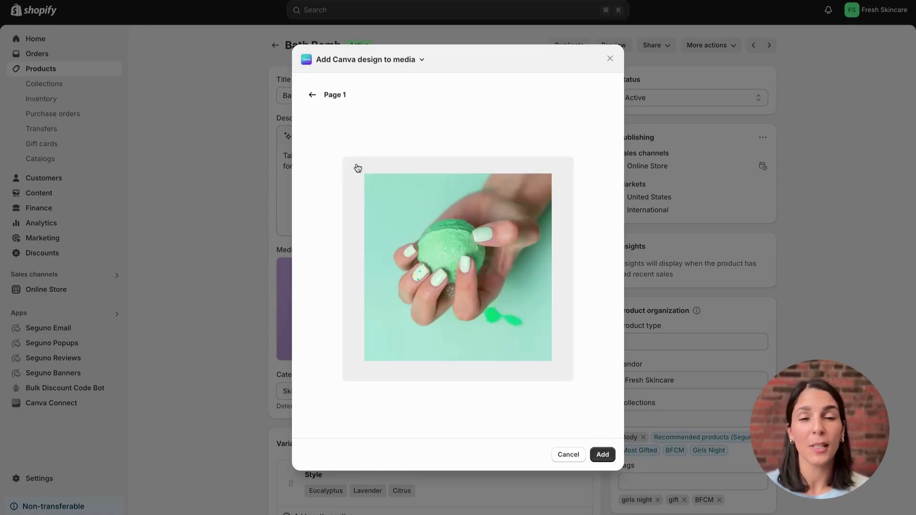
pyautogui.click(603, 455)
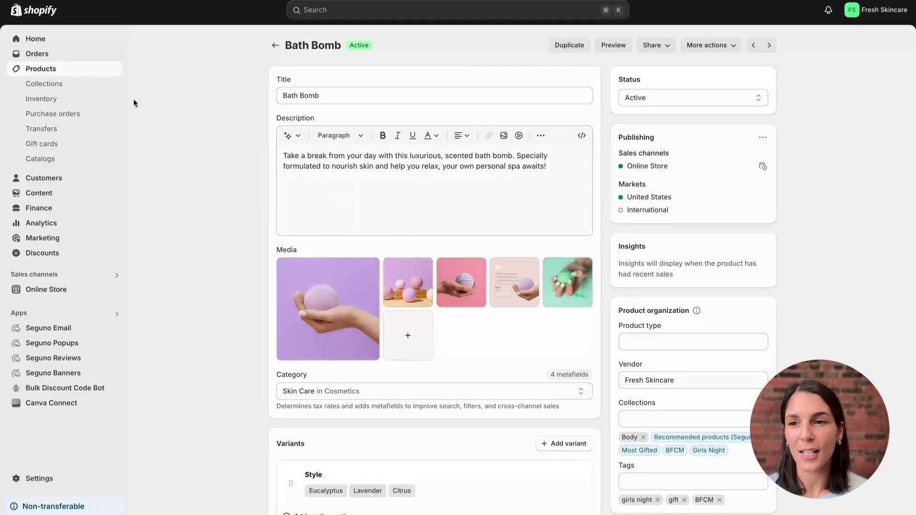
# Go to Collections, open the Body collection and show its More actions menu.
pyautogui.click(102, 86)
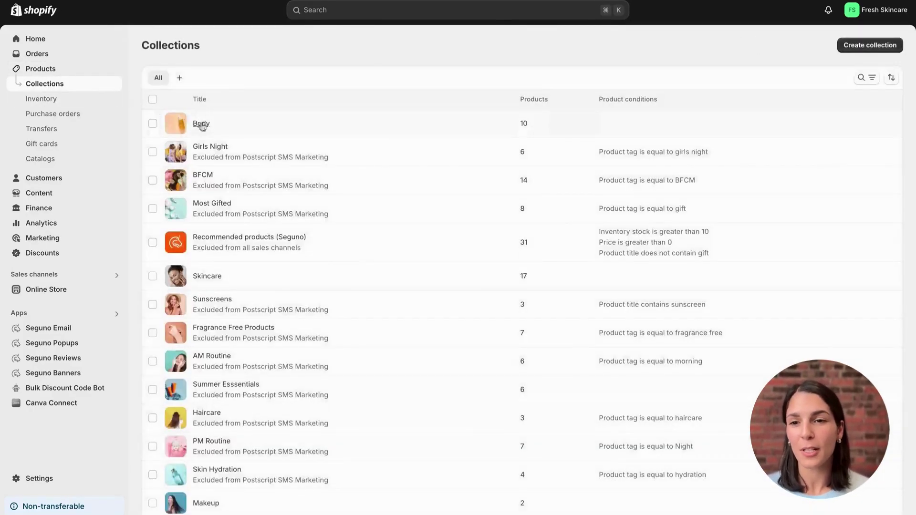
pyautogui.click(200, 124)
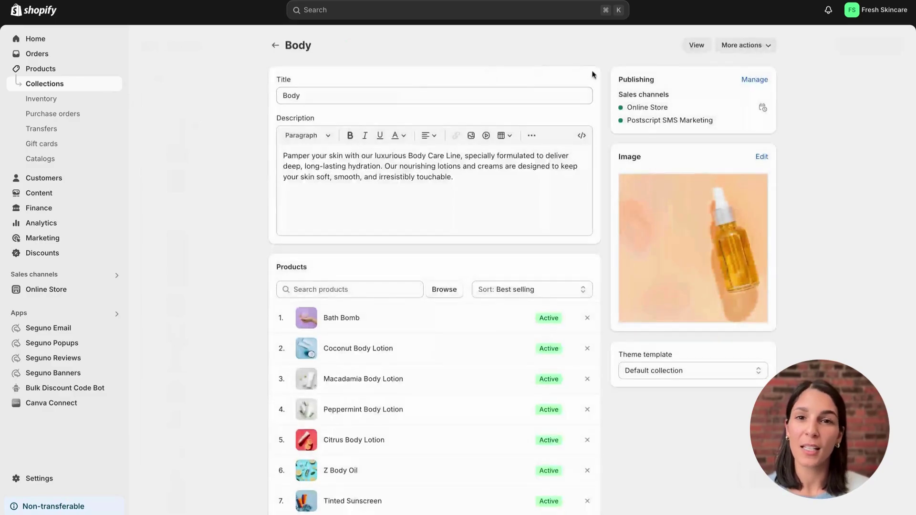
pyautogui.click(764, 46)
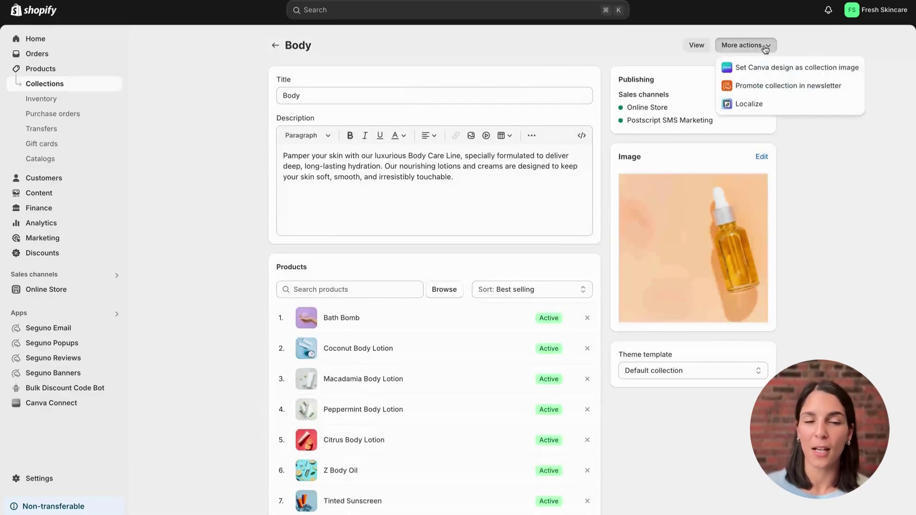
# Set the 'Body Collection' Canva design as the Body collection image and close the confirmation.
pyautogui.click(769, 64)
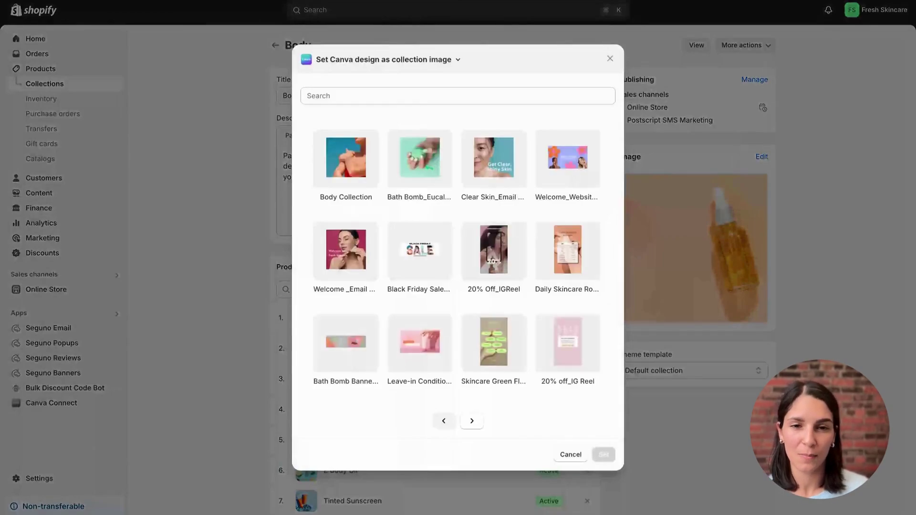
pyautogui.click(357, 156)
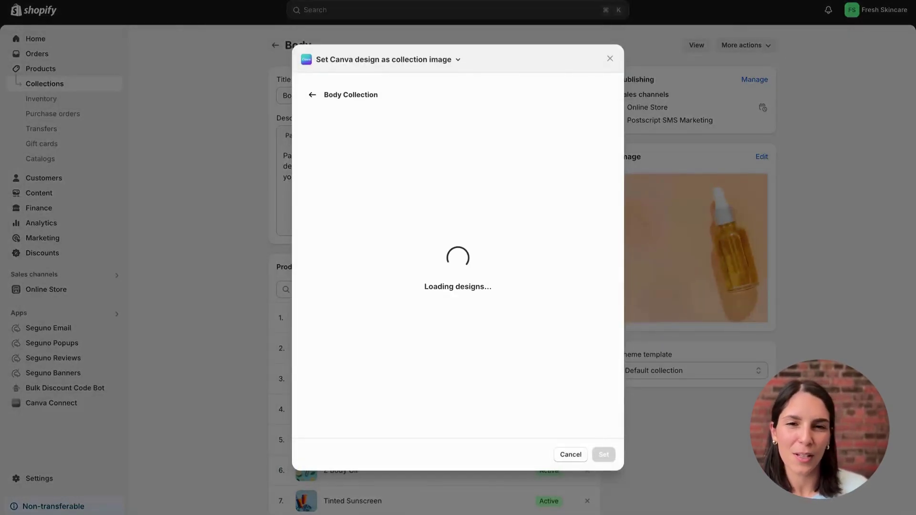
pyautogui.click(603, 455)
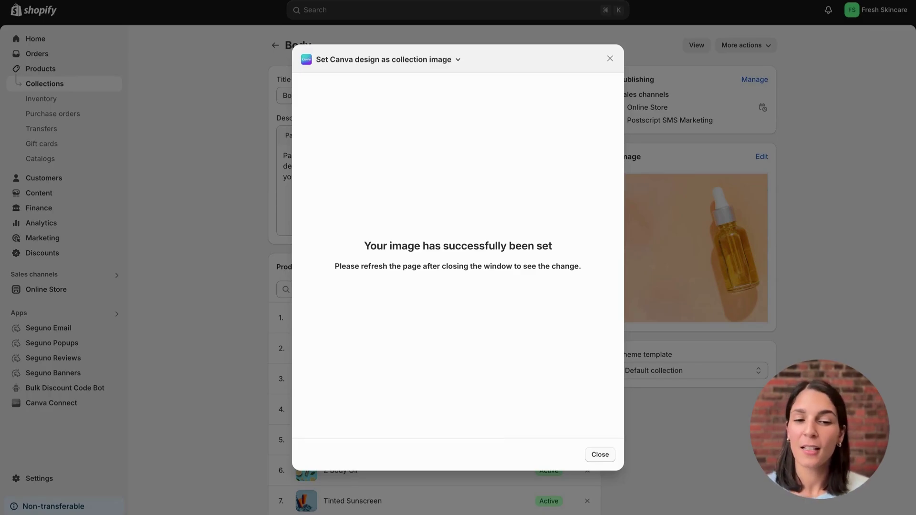
pyautogui.click(599, 455)
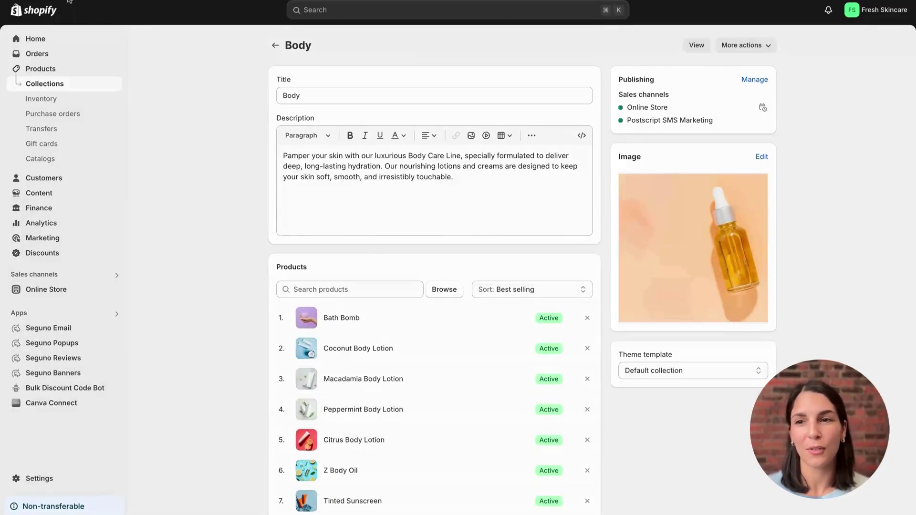
# Reload the Body collection page to show the new Body Collection Canva image.
pyautogui.press('super+r')
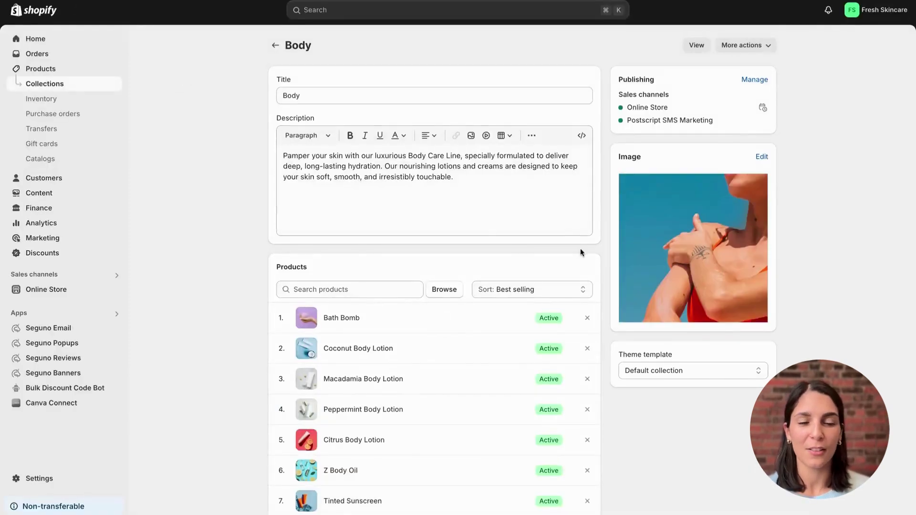